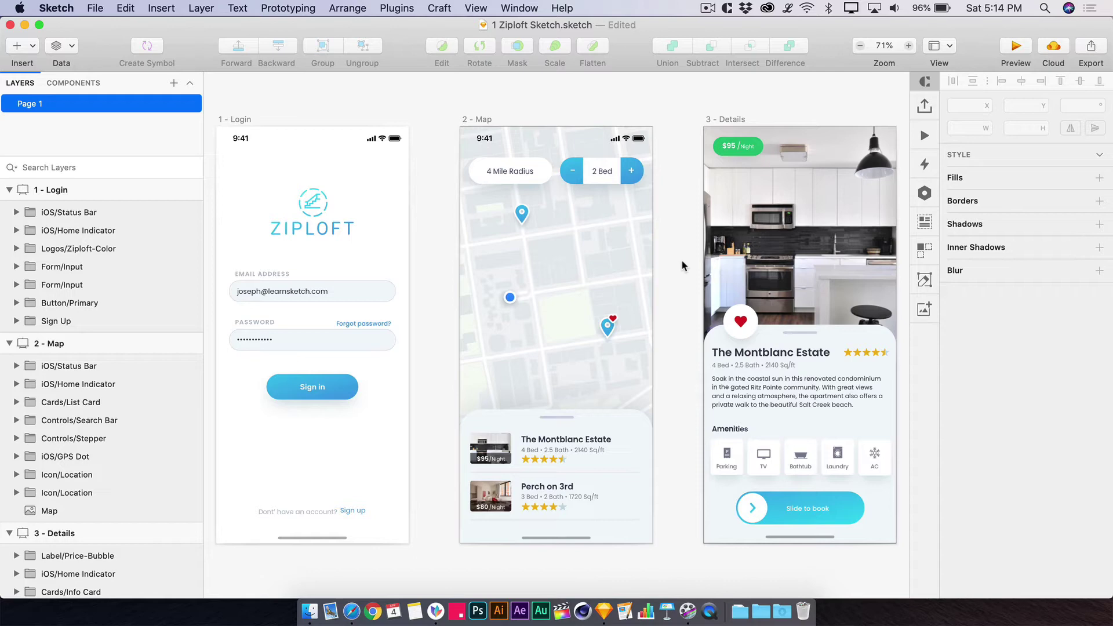
Option-drag the '2 - Map' artboard downward to create '2 - Map Copy' at Y 1048.
{"action": "scroll", "coordinate": [682, 265], "scroll_direction": "down", "scroll_amount": 5}
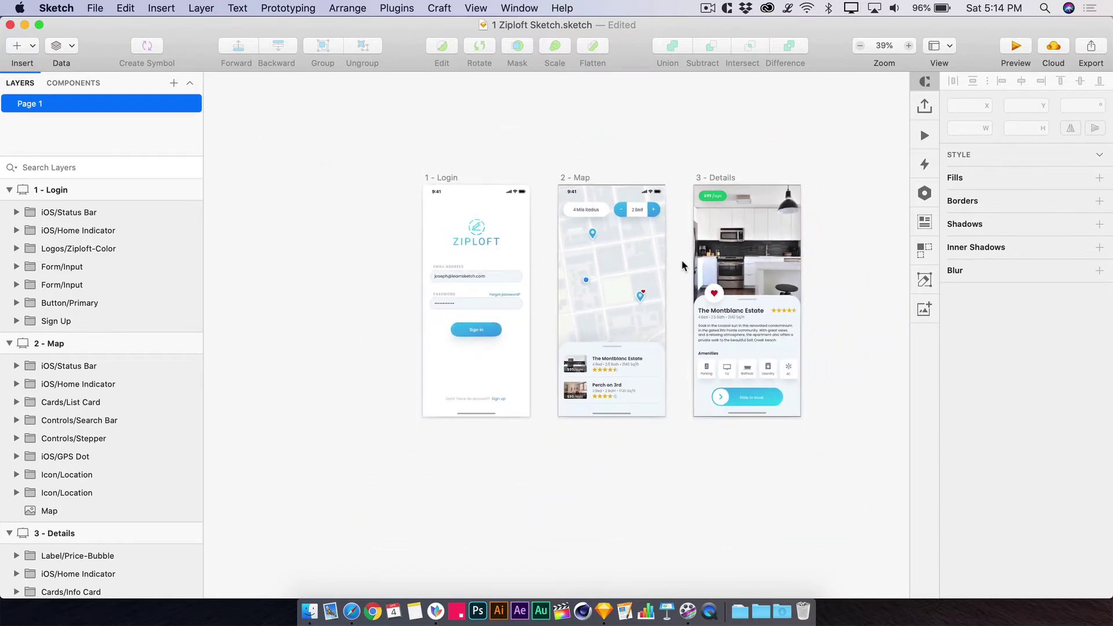
{"action": "left_click_drag", "start_coordinate": [547, 159], "coordinate": [554, 433]}
{"action": "scroll", "coordinate": [553, 433], "scroll_direction": "down", "scroll_amount": 6}
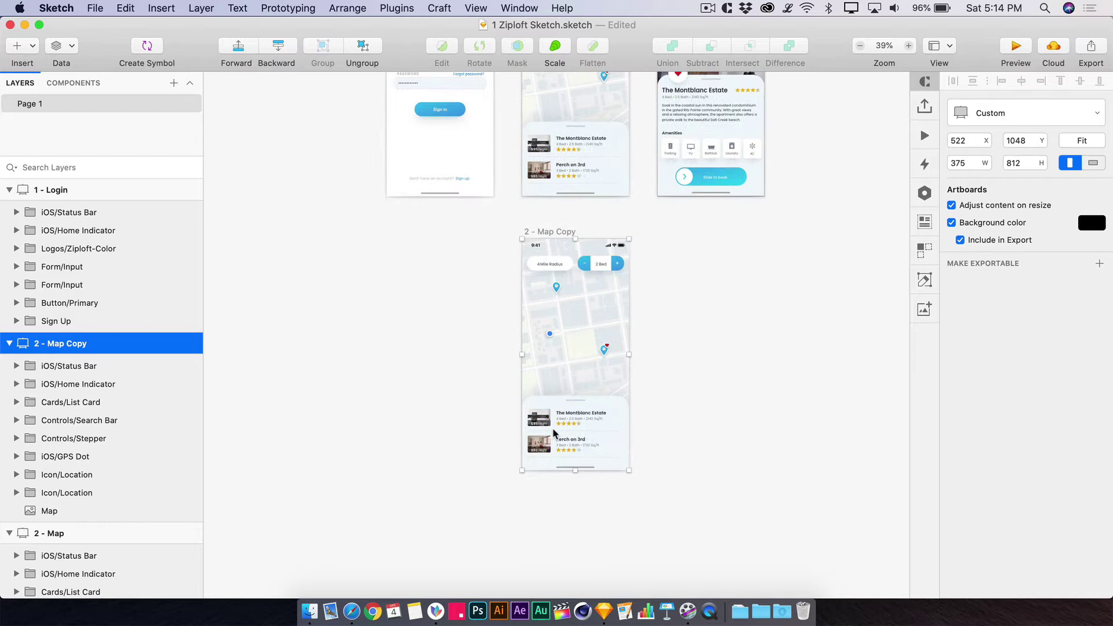
{"action": "scroll", "coordinate": [553, 433], "scroll_direction": "up", "scroll_amount": 4}
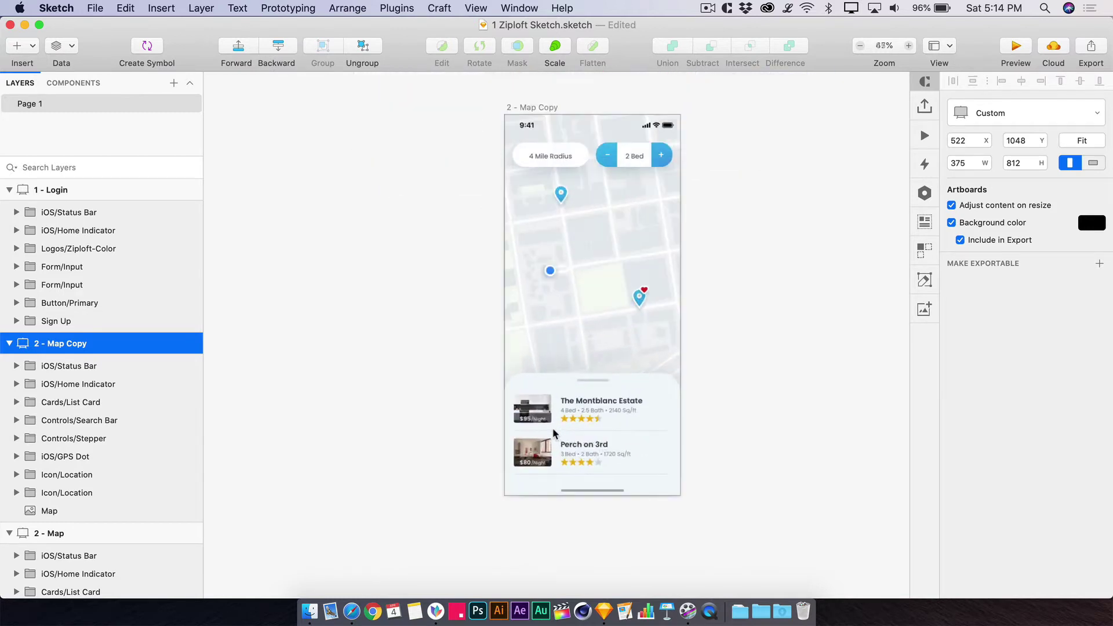
{"action": "scroll", "coordinate": [553, 433], "scroll_direction": "up", "scroll_amount": 1}
{"action": "left_click", "coordinate": [734, 424]}
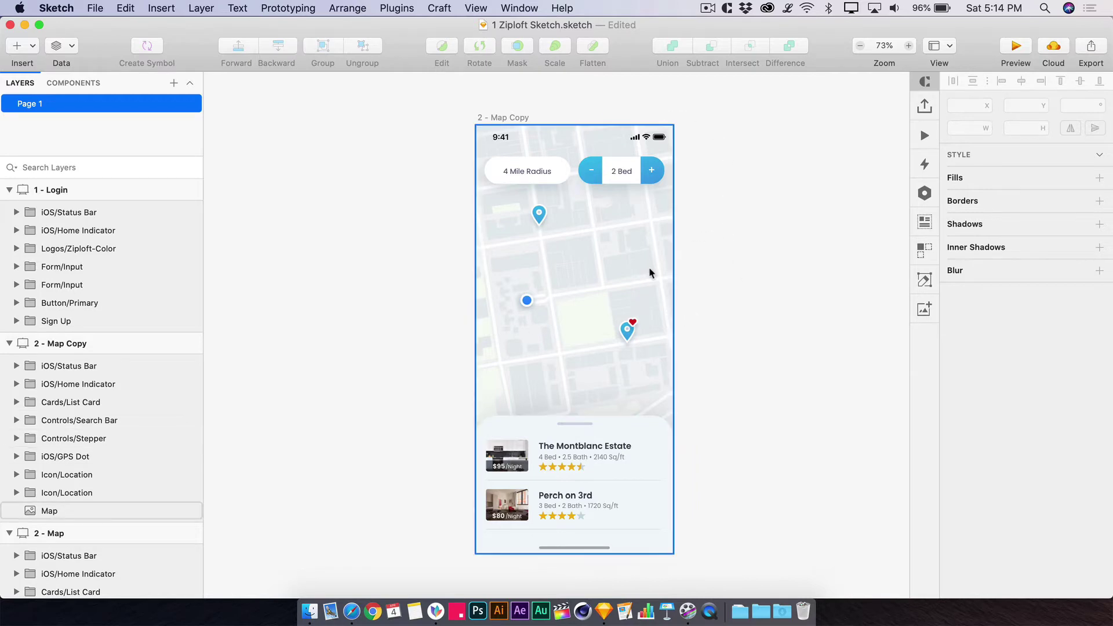
{"action": "left_click", "coordinate": [595, 471]}
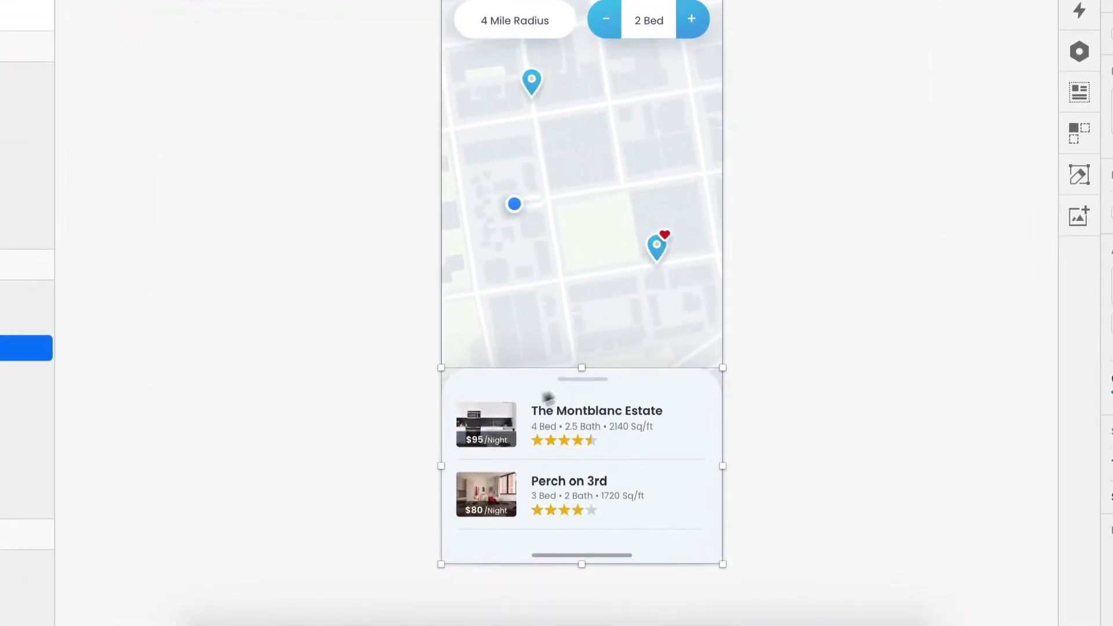
{"action": "left_click_drag", "start_coordinate": [625, 459], "coordinate": [598, 459]}
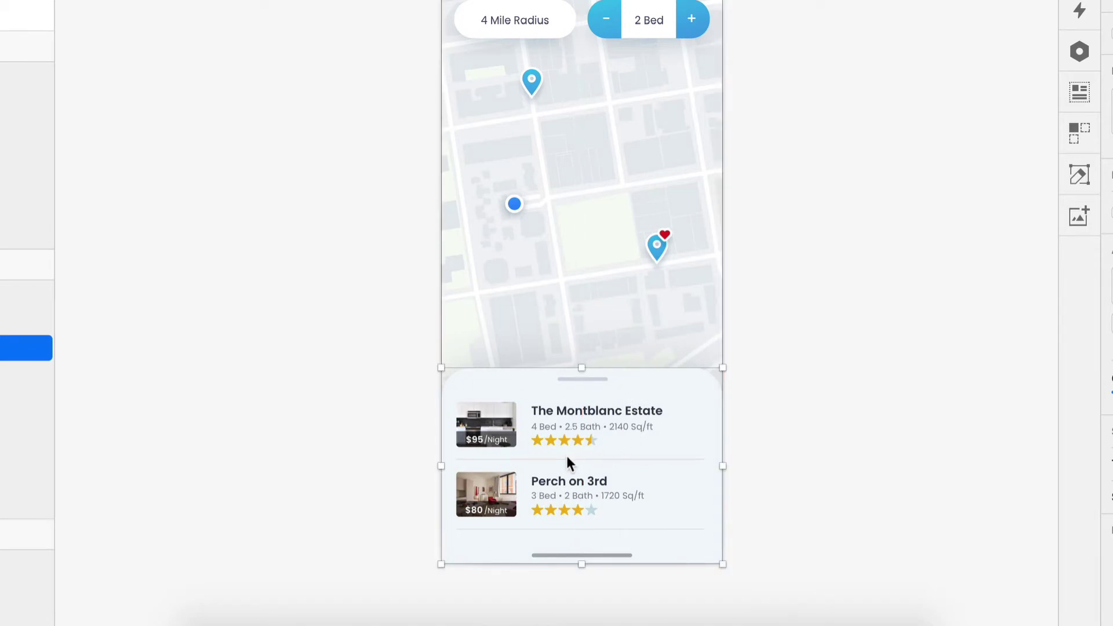
{"action": "mouse_move", "coordinate": [623, 403]}
{"action": "left_mouse_down"}
{"action": "mouse_move", "coordinate": [626, 496]}
{"action": "mouse_move", "coordinate": [620, 404]}
{"action": "left_mouse_up"}
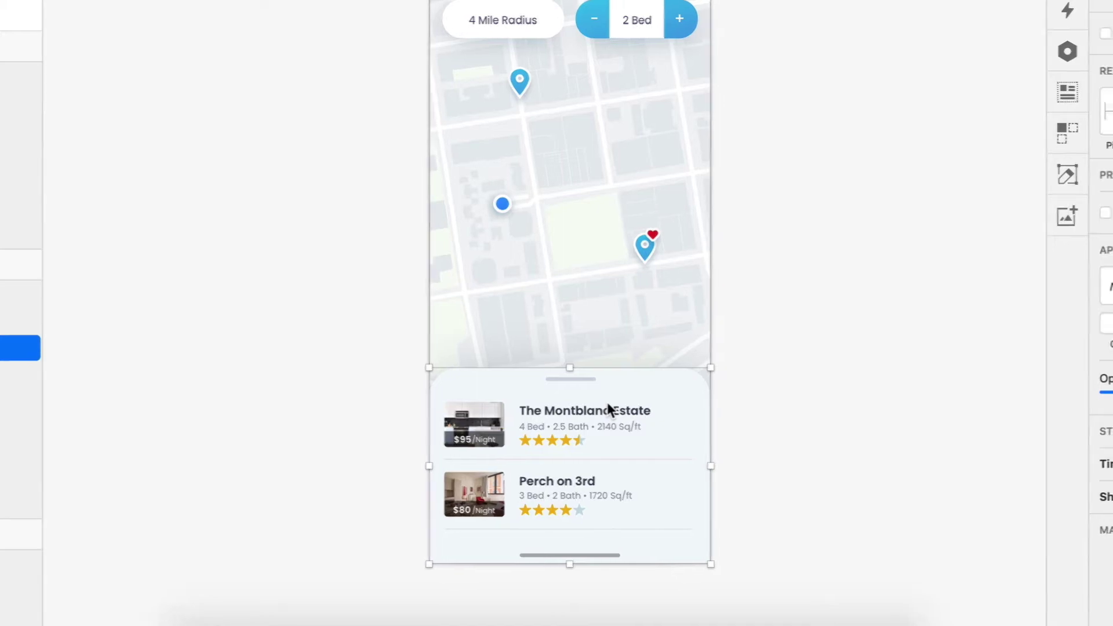
{"action": "left_click", "coordinate": [940, 529]}
{"action": "scroll", "coordinate": [936, 525], "scroll_direction": "down", "scroll_amount": 5}
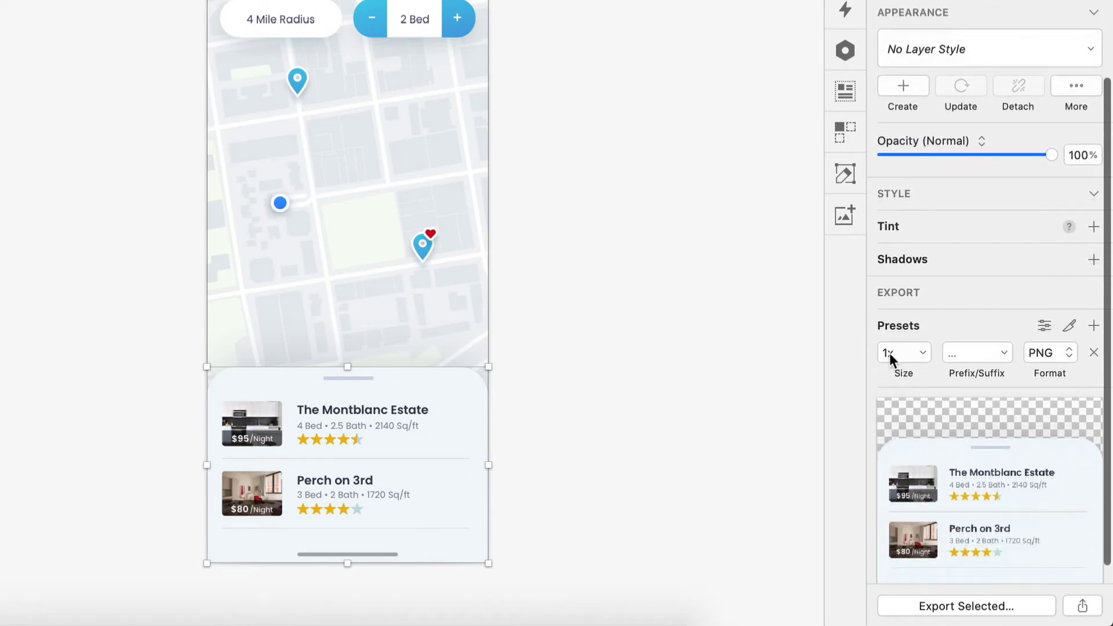
{"action": "left_click", "coordinate": [891, 352]}
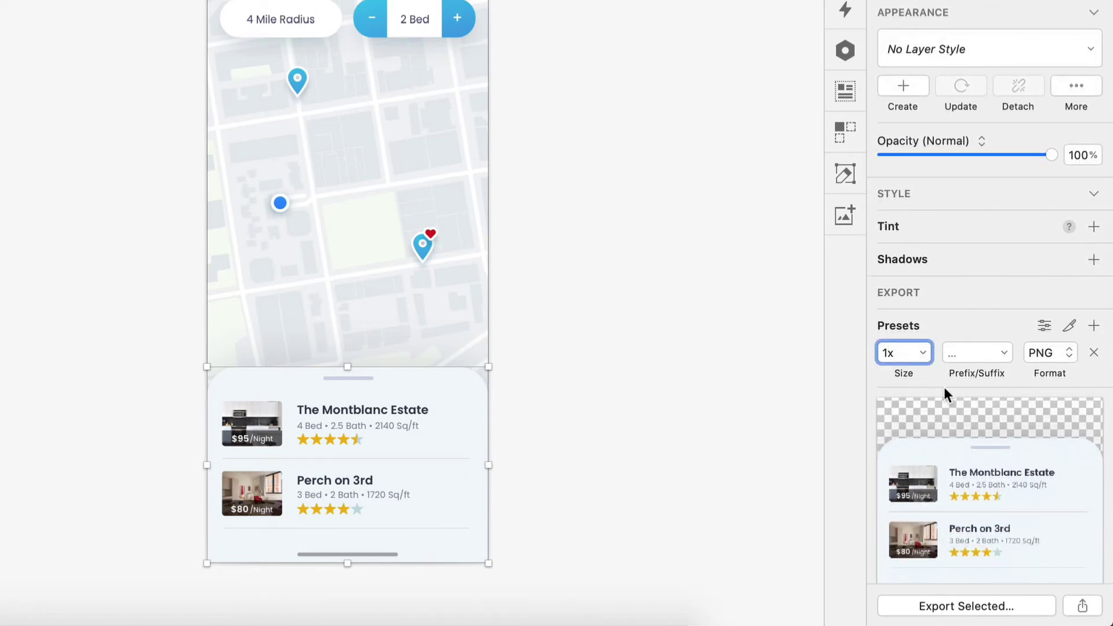
{"action": "key", "text": "BackSpace"}
{"action": "type", "text": "3"}
{"action": "left_click", "coordinate": [973, 354]}
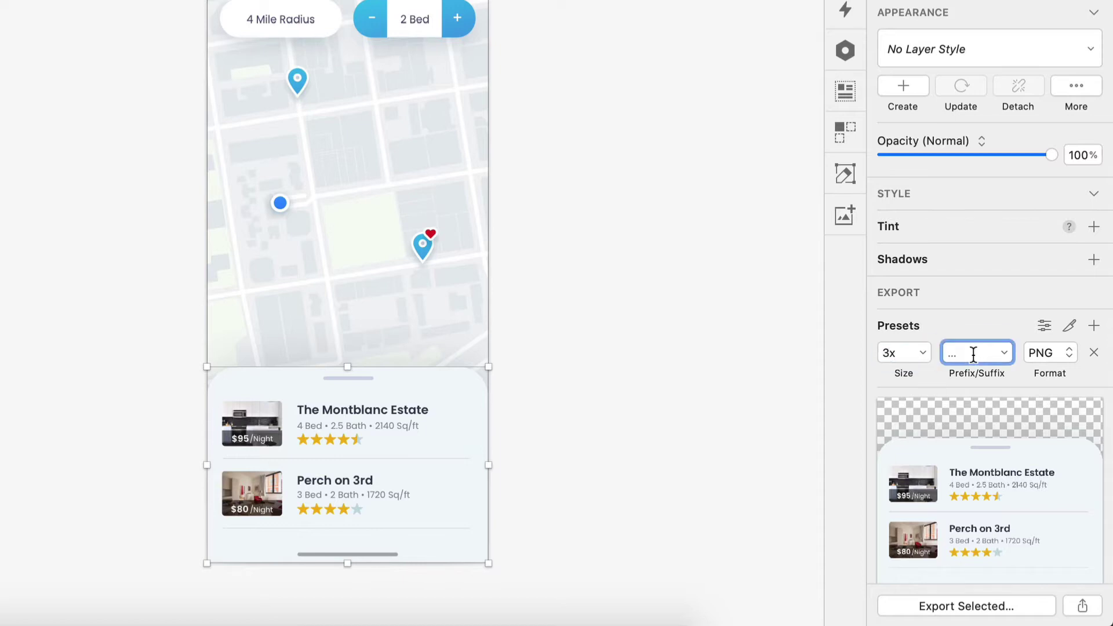
{"action": "type", "text": "@3x"}
{"action": "key", "text": "Return"}
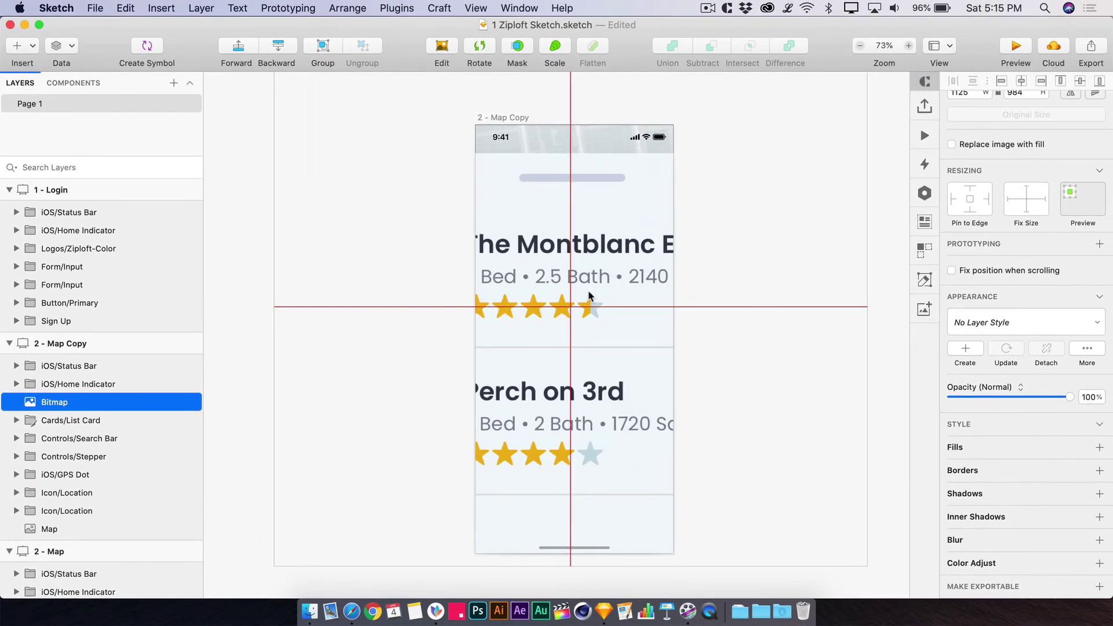
{"action": "left_click_drag", "start_coordinate": [592, 282], "coordinate": [662, 239]}
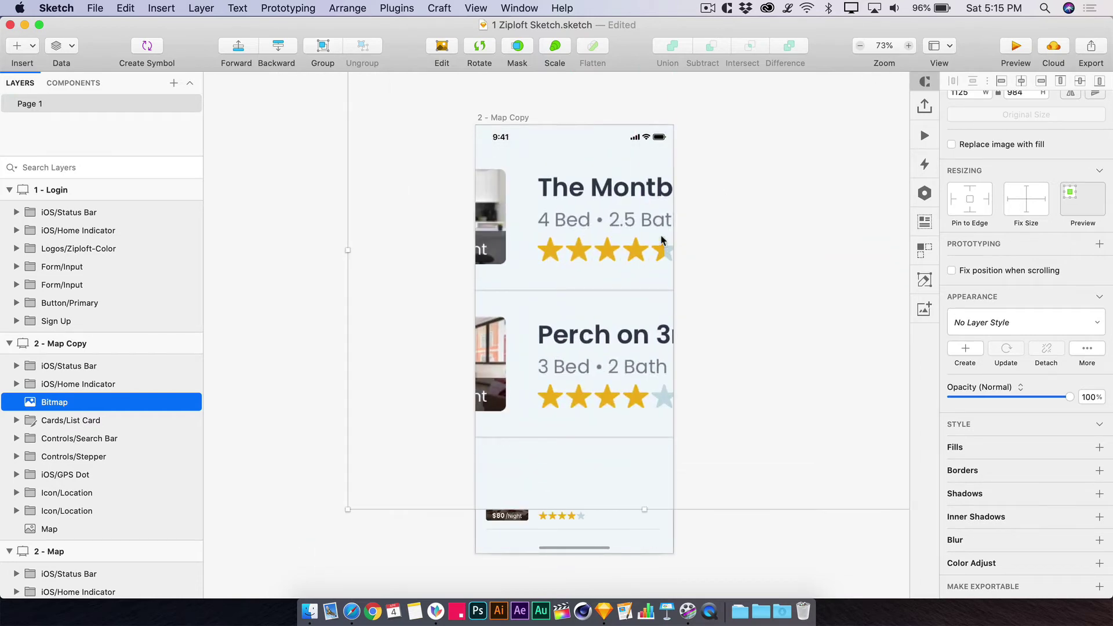
{"action": "key", "text": "Delete"}
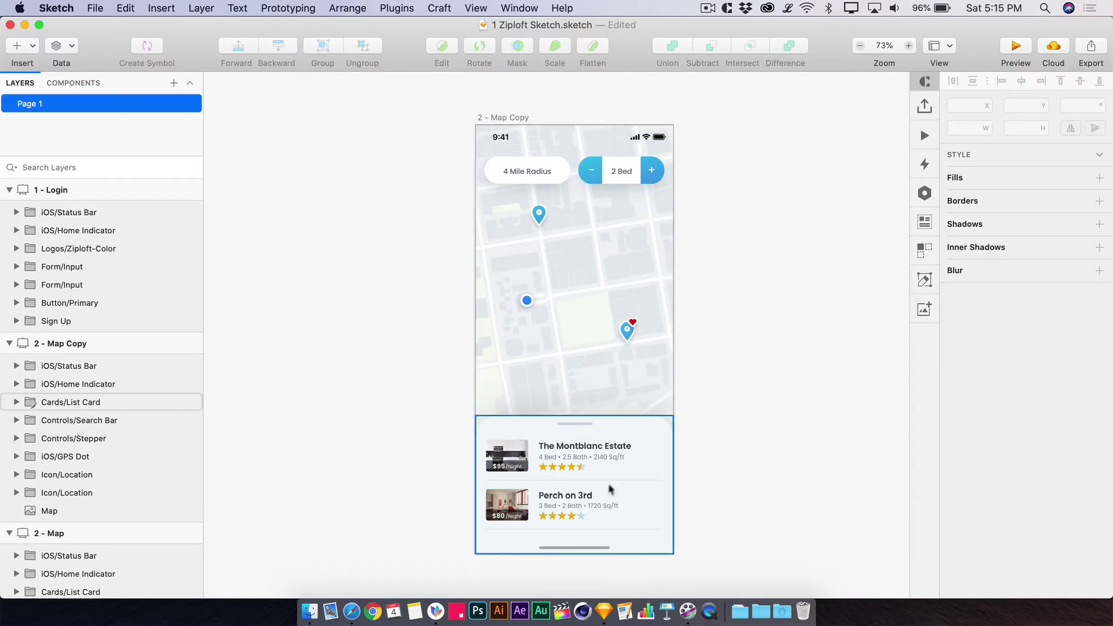
Option-drag Cards/List Card onto the canvas as bitmap 'List Card@3x', aligned to the artboard edges.
{"action": "left_click", "coordinate": [610, 490]}
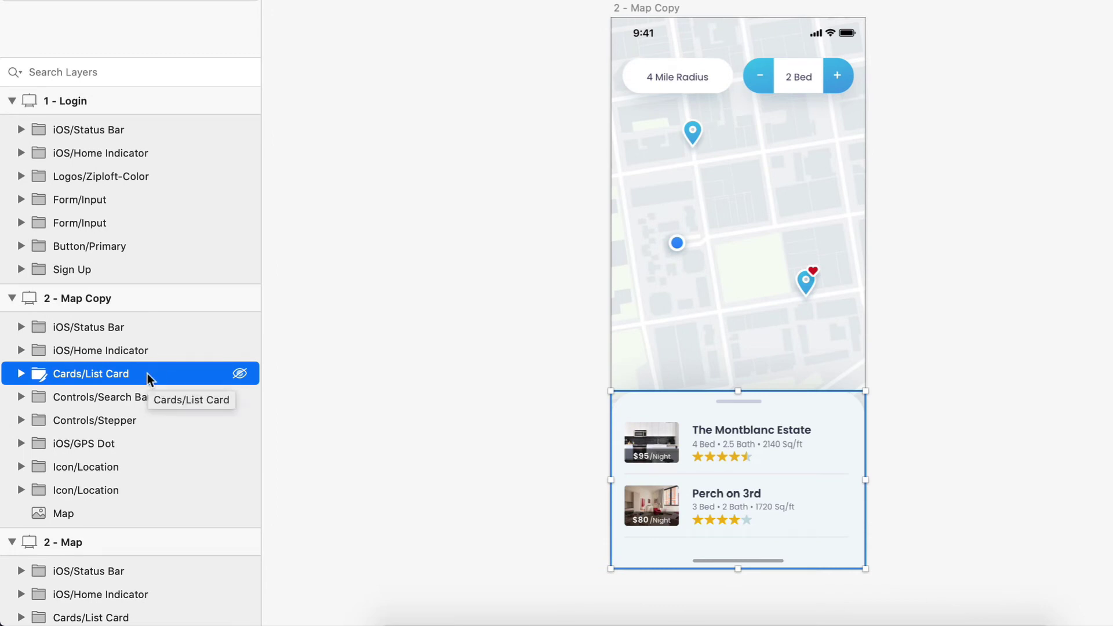
{"action": "key", "text": "alt"}
{"action": "left_click_drag", "start_coordinate": [147, 373], "coordinate": [739, 274]}
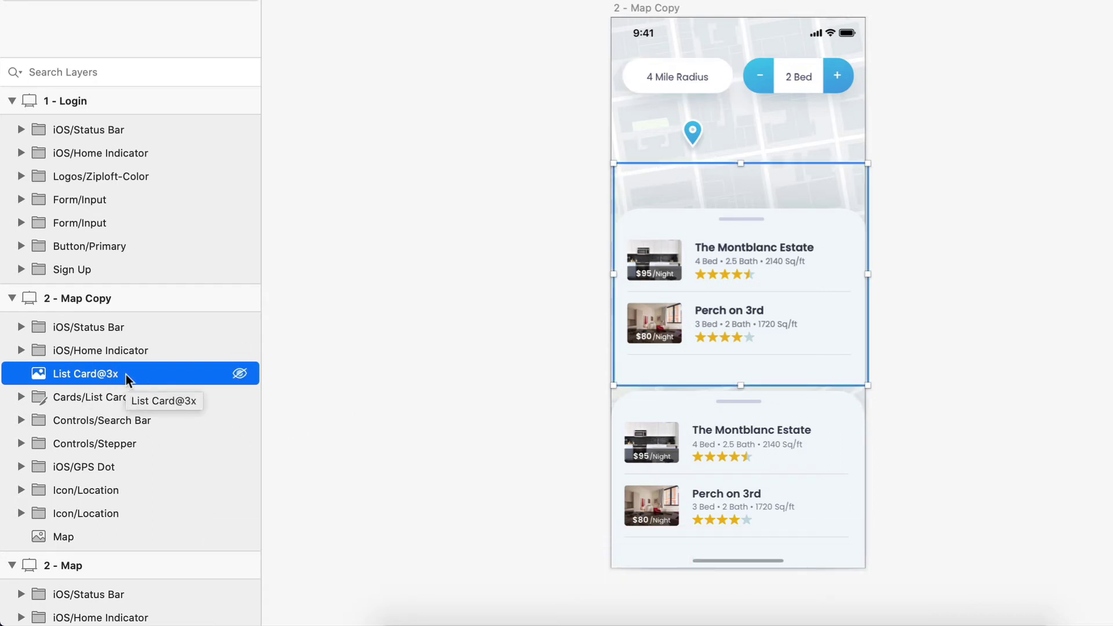
{"action": "left_click_drag", "start_coordinate": [690, 278], "coordinate": [714, 276]}
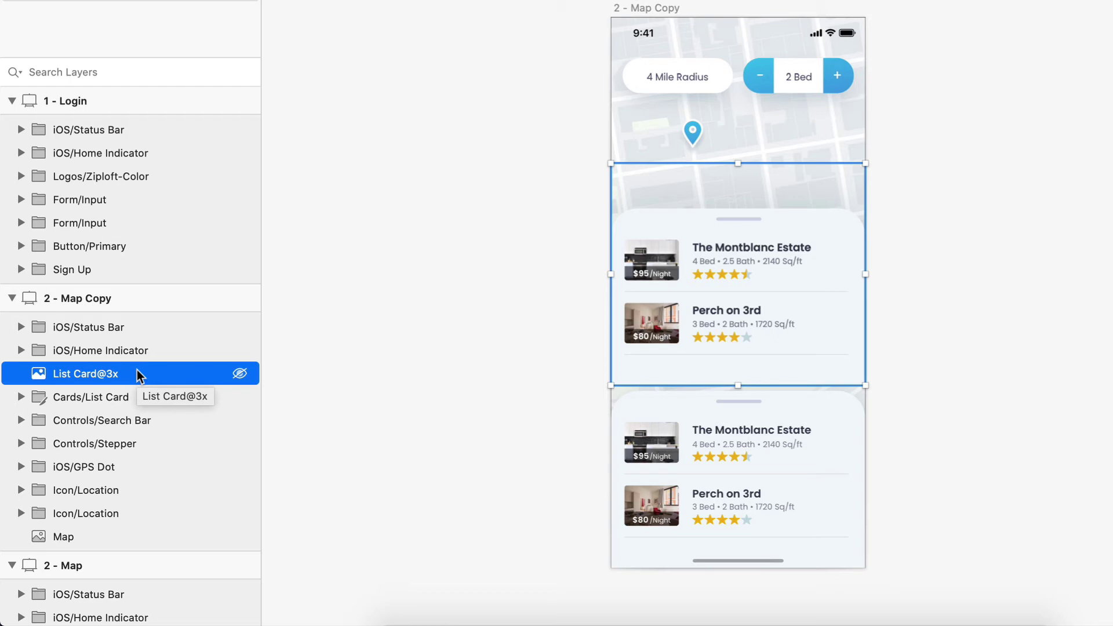
Delete the original Cards/List Card group and move List Card@3x down to the artboard bottom at Y 484.
{"action": "left_click", "coordinate": [738, 453]}
{"action": "key", "text": "Delete"}
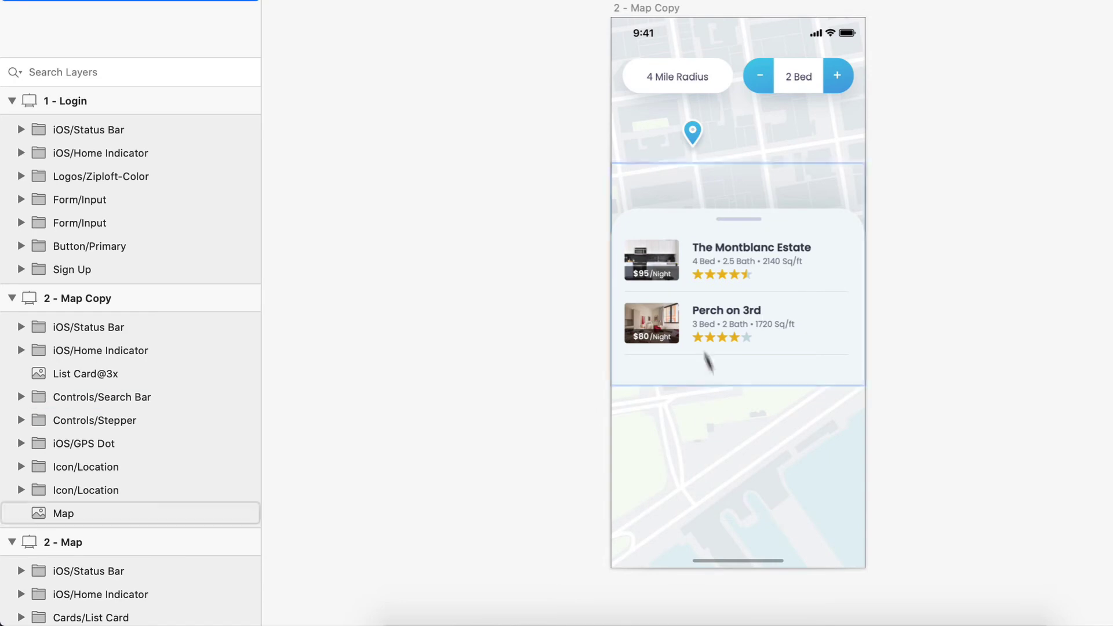
{"action": "left_click_drag", "start_coordinate": [707, 362], "coordinate": [693, 514]}
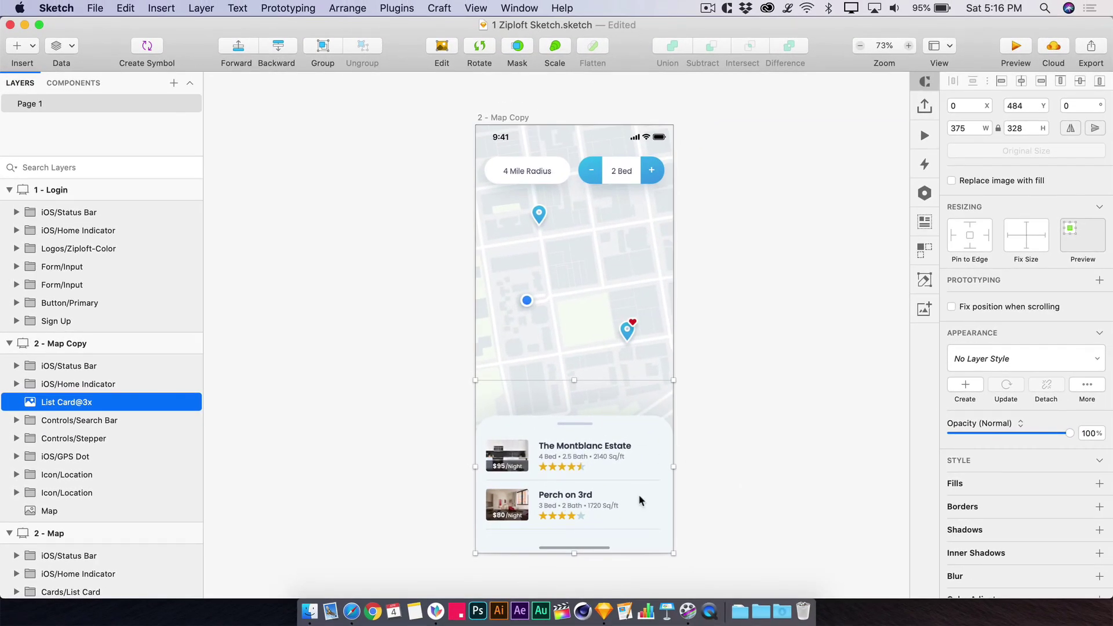
{"action": "scroll", "coordinate": [666, 385], "scroll_direction": "down", "scroll_amount": 5}
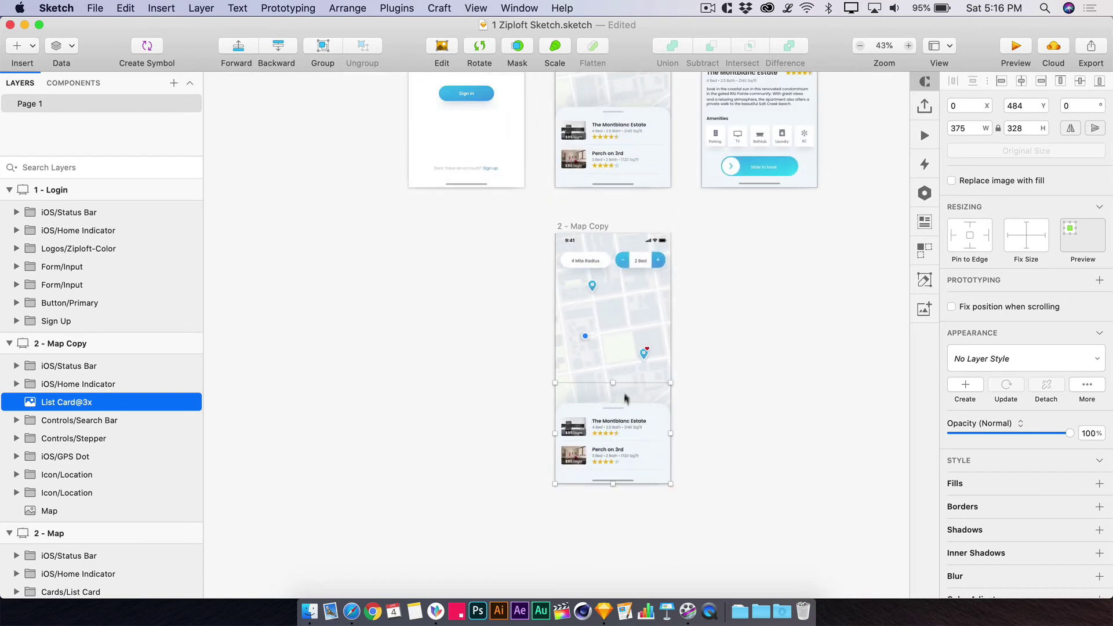
{"action": "scroll", "coordinate": [626, 398], "scroll_direction": "up", "scroll_amount": 5}
{"action": "scroll", "coordinate": [629, 418], "scroll_direction": "up", "scroll_amount": 3}
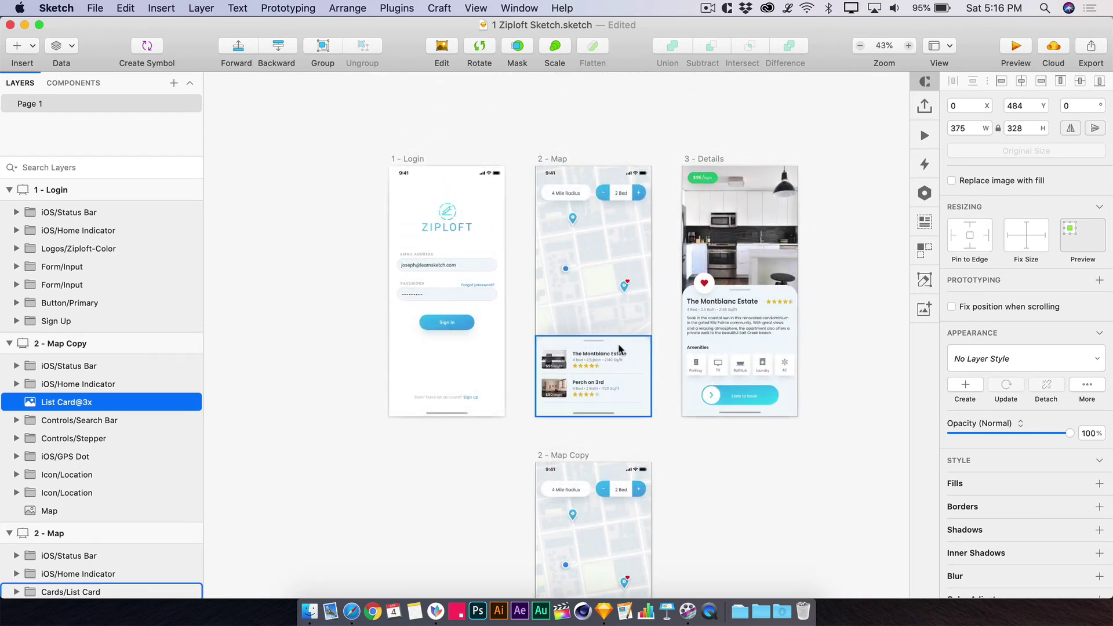
{"action": "scroll", "coordinate": [616, 348], "scroll_direction": "down", "scroll_amount": 10}
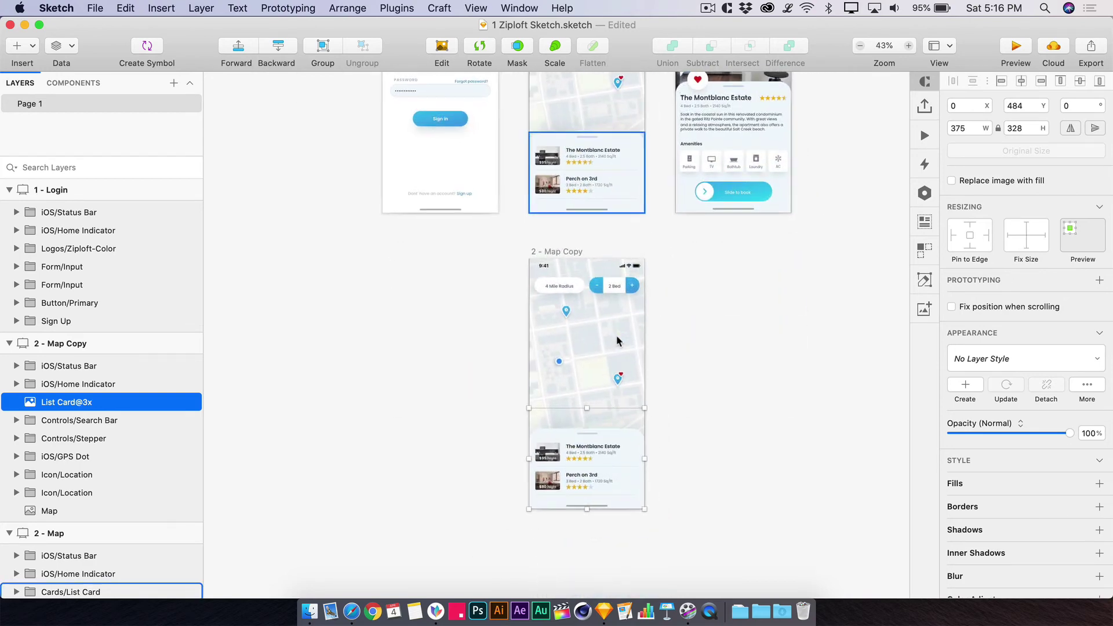
{"action": "left_click", "coordinate": [724, 436]}
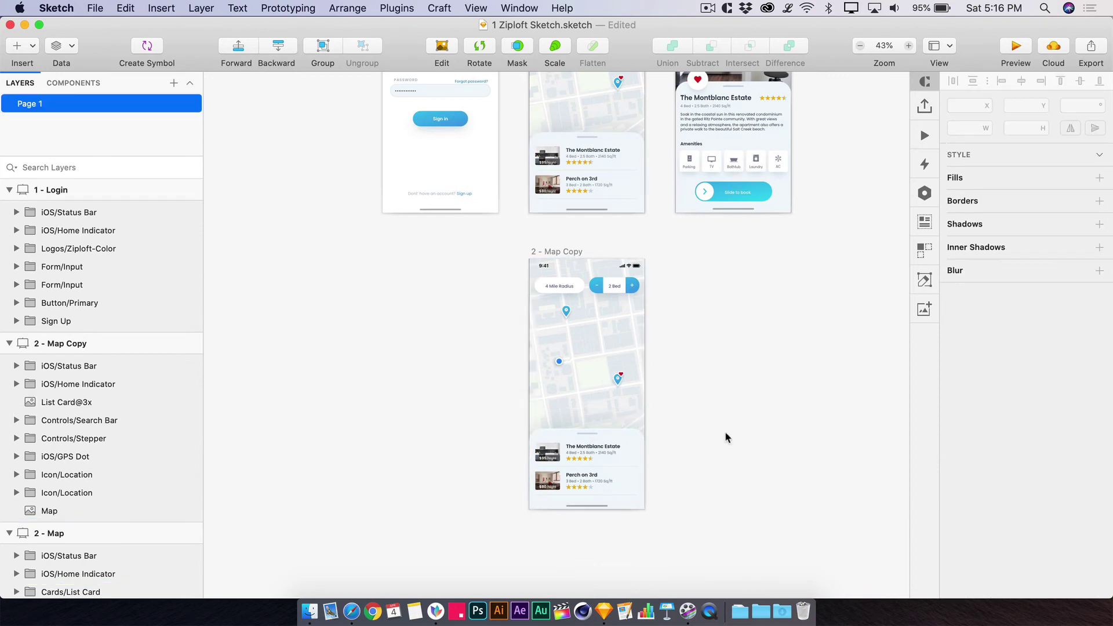
{"action": "scroll", "coordinate": [637, 408], "scroll_direction": "right", "scroll_amount": 2}
{"action": "scroll", "coordinate": [634, 408], "scroll_direction": "up", "scroll_amount": 3}
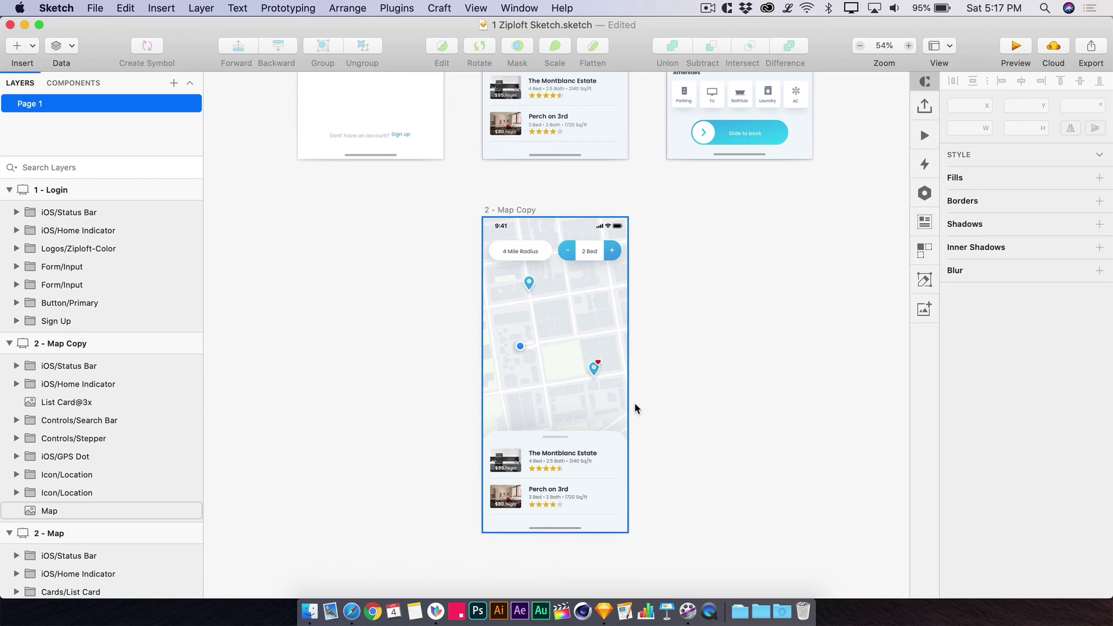
{"action": "left_click", "coordinate": [586, 455]}
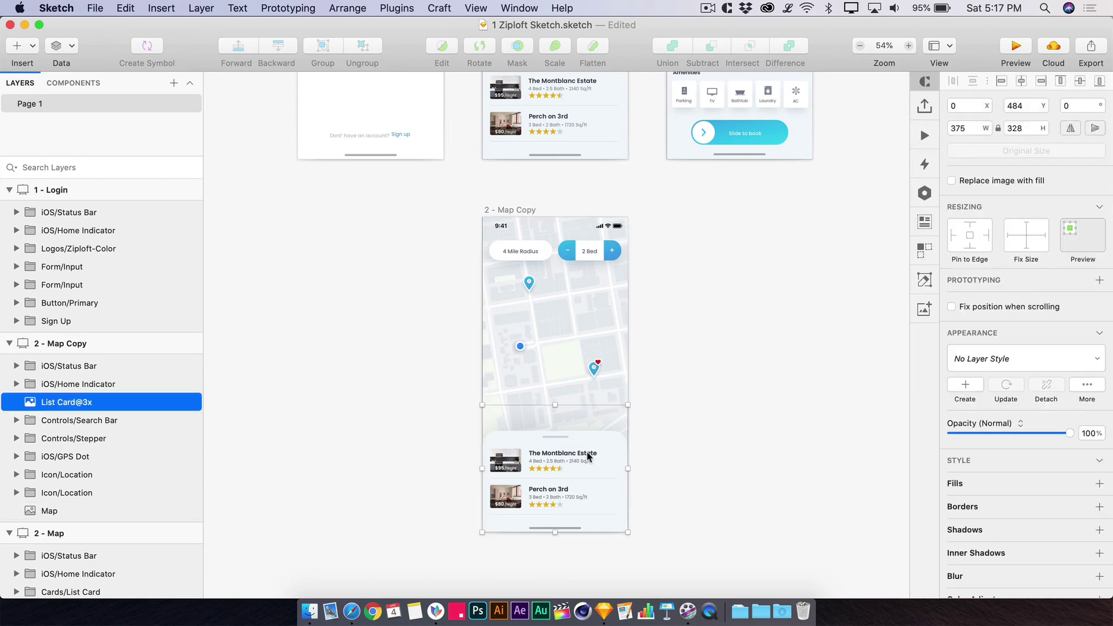
{"action": "scroll", "coordinate": [589, 456], "scroll_direction": "up", "scroll_amount": 1}
{"action": "scroll", "coordinate": [589, 456], "scroll_direction": "up", "scroll_amount": 2}
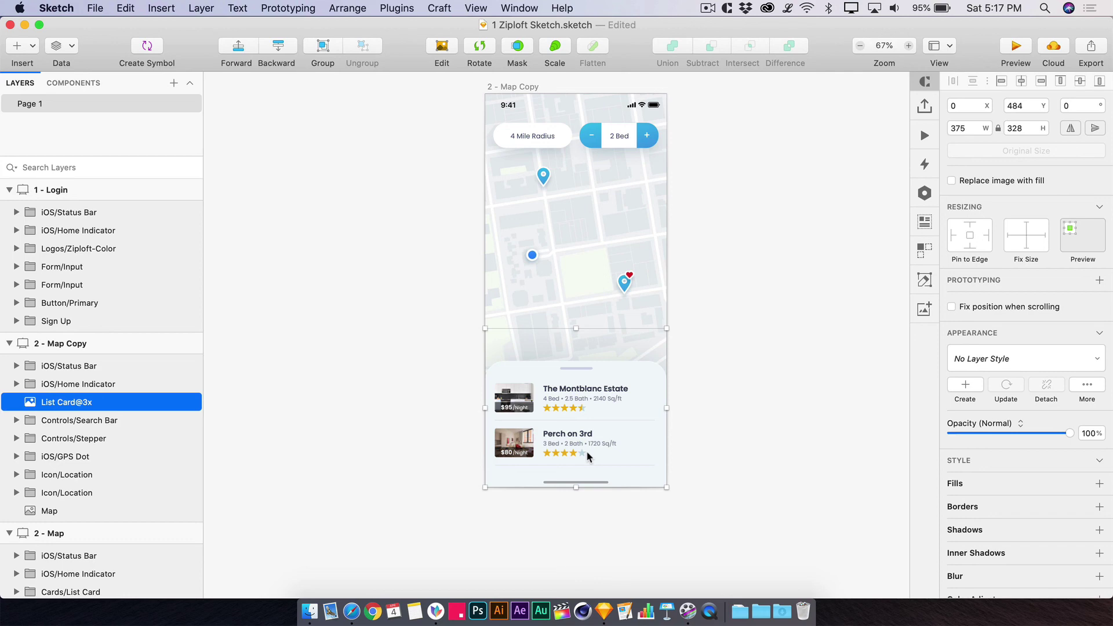
{"action": "left_click", "coordinate": [729, 389]}
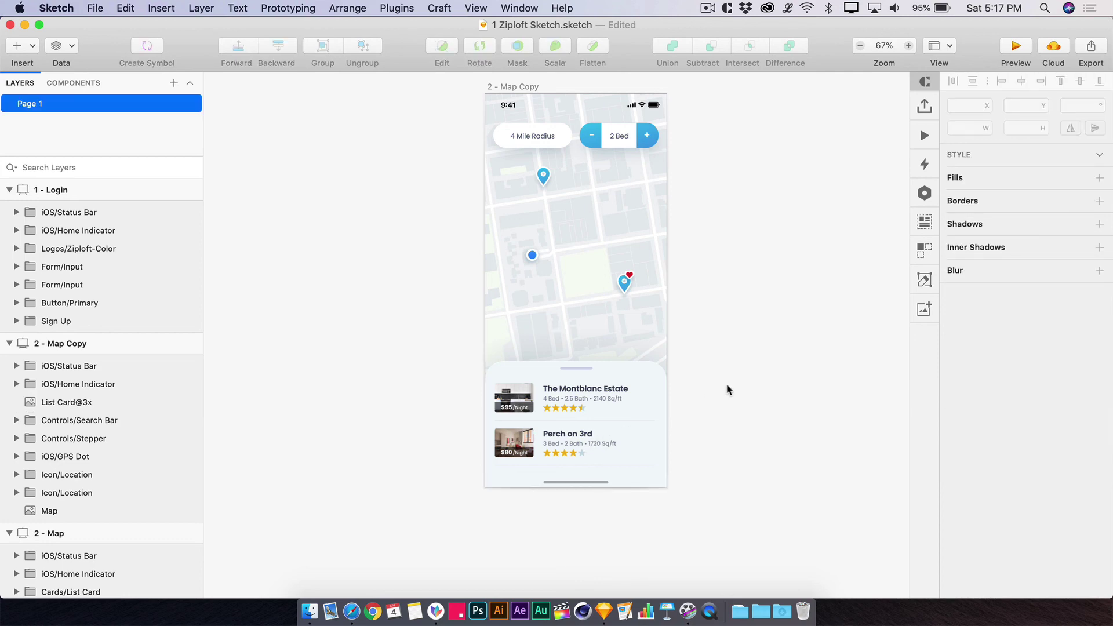